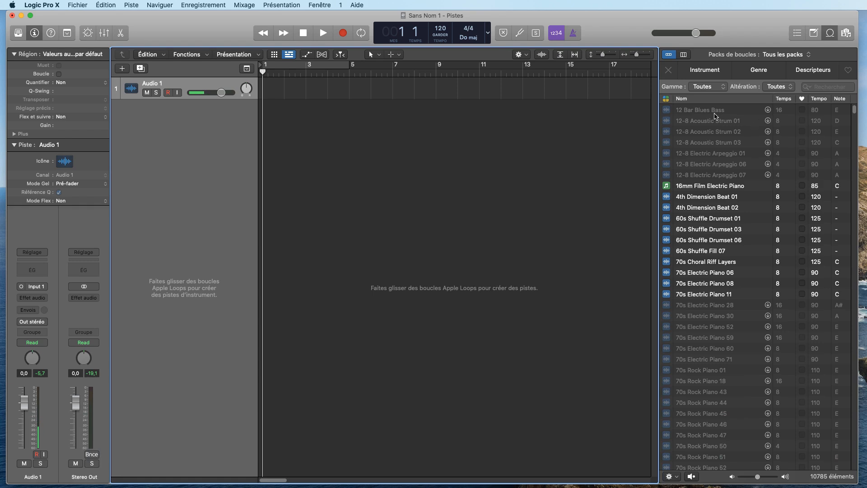
Add the six loops from 4th Dimension Beat 01 through 60s Shuffle Fill 07 at bar 1, creating a separate track for each.
left_click(711, 198)
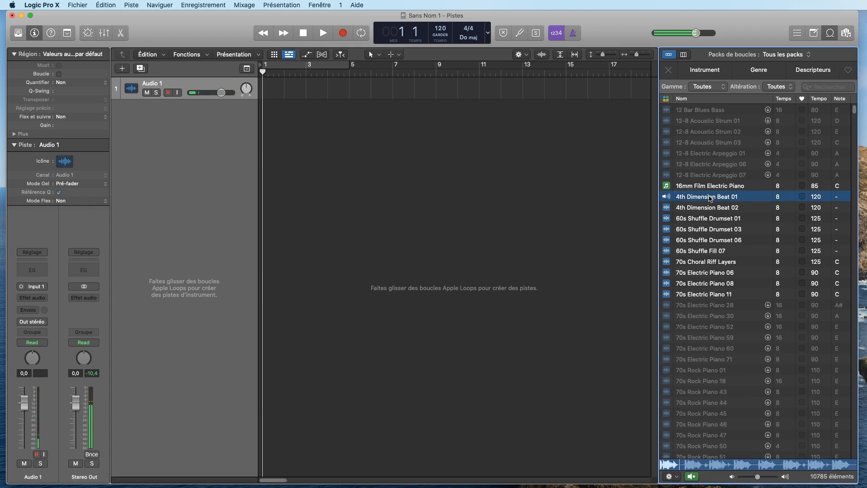
left_click(692, 478)
left_click(703, 252, "shift")
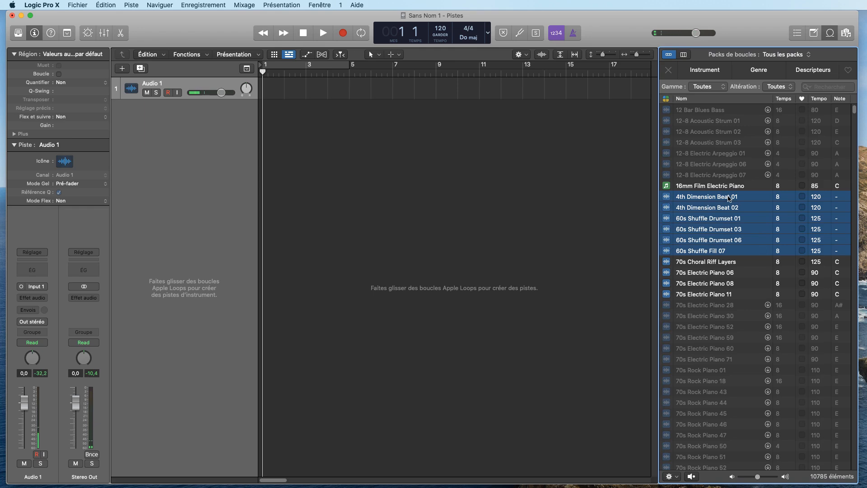
left_click_drag(729, 197, 269, 109)
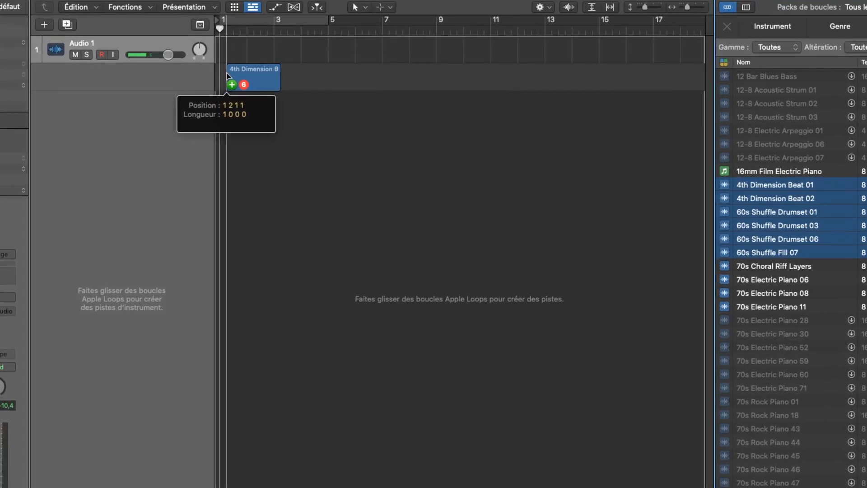
left_click_drag(228, 73, 222, 72)
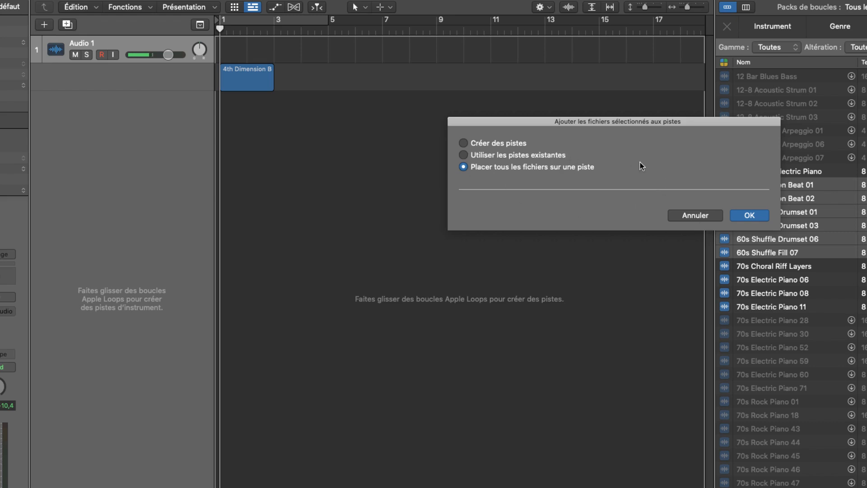
left_click(464, 143)
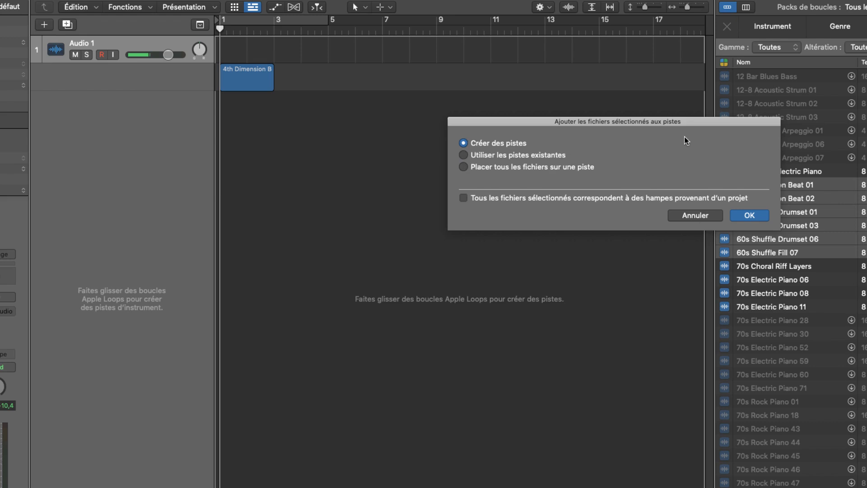
left_click(749, 215)
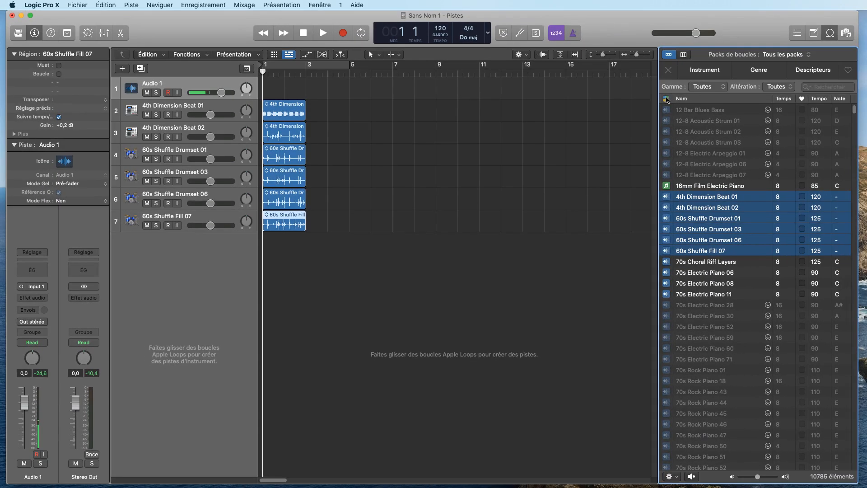
Filter the loop list to show only pattern loops (Boucles motif).
left_click(666, 98)
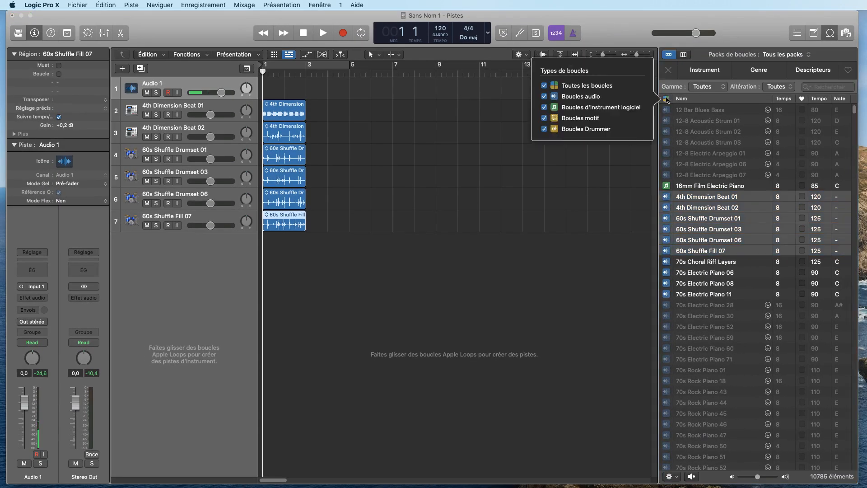
left_click(544, 86)
left_click(544, 96)
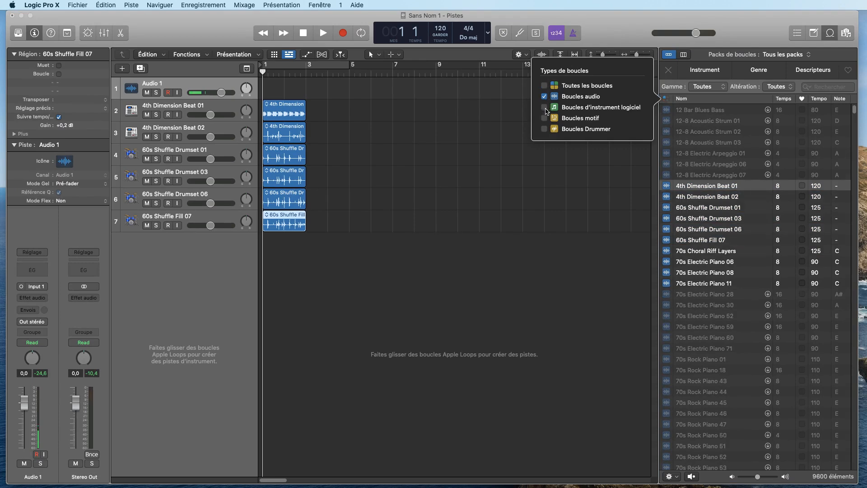
left_click(544, 118)
left_click(544, 96)
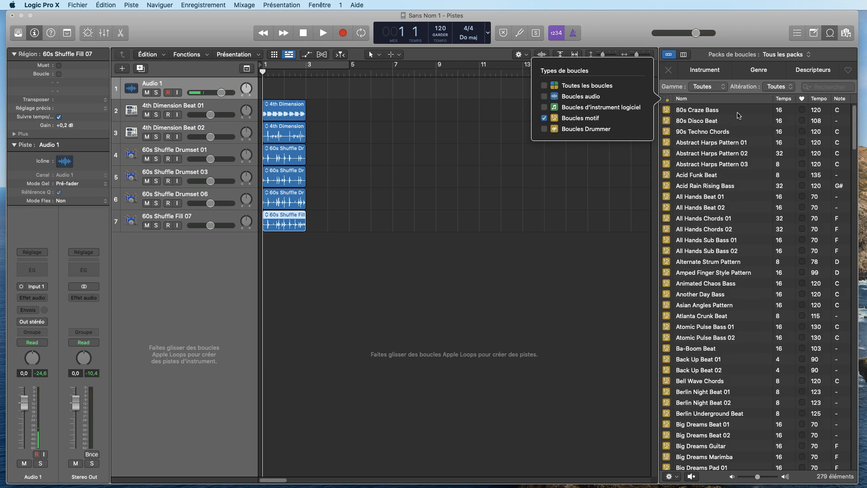
Add the six pattern loops from 80s Craze Bass through Abstract Harps Pattern 03 as new tracks below the existing ones.
left_click(721, 112)
left_click(718, 110)
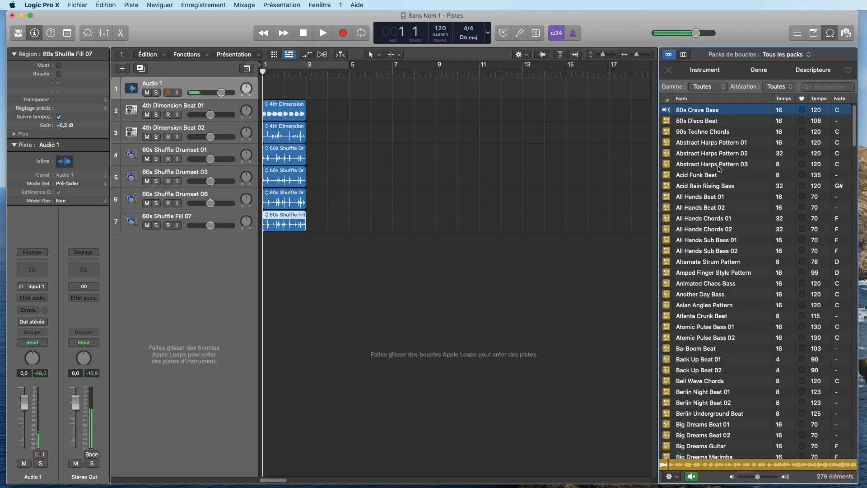
left_click(720, 167, "shift")
left_click_drag(720, 168, 219, 292)
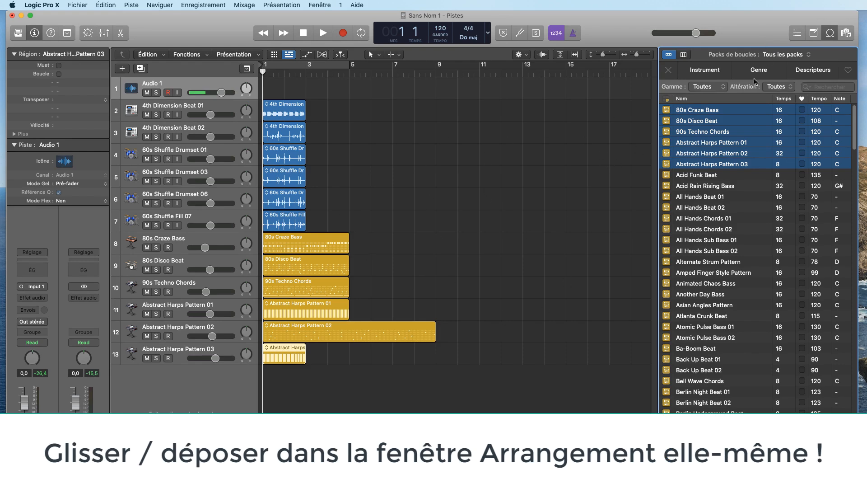
Hide the loop browser and split the 4th Dimension Beat 01 region about one beat before its end with the Scissors tool.
left_click(830, 32)
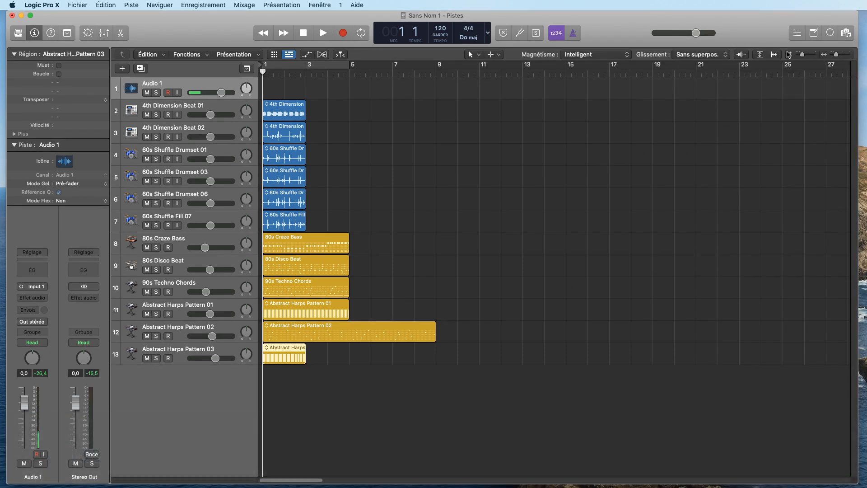
left_click(775, 55)
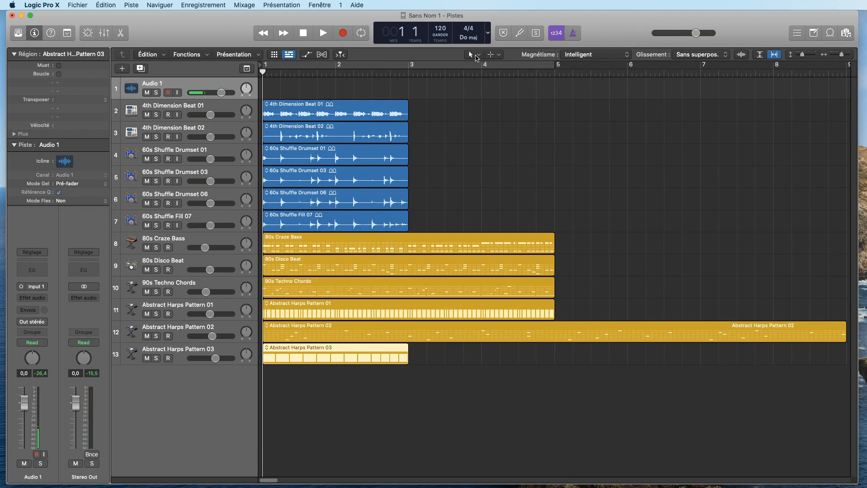
left_click(476, 55)
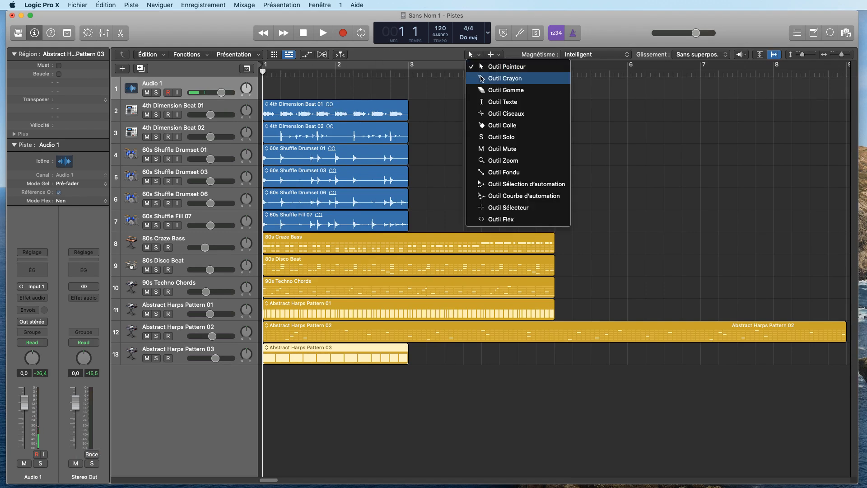
left_click(512, 113)
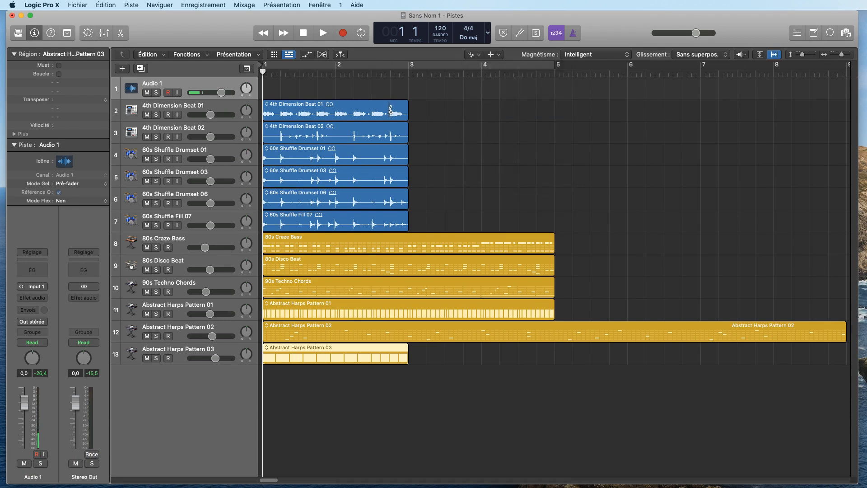
left_click(390, 110)
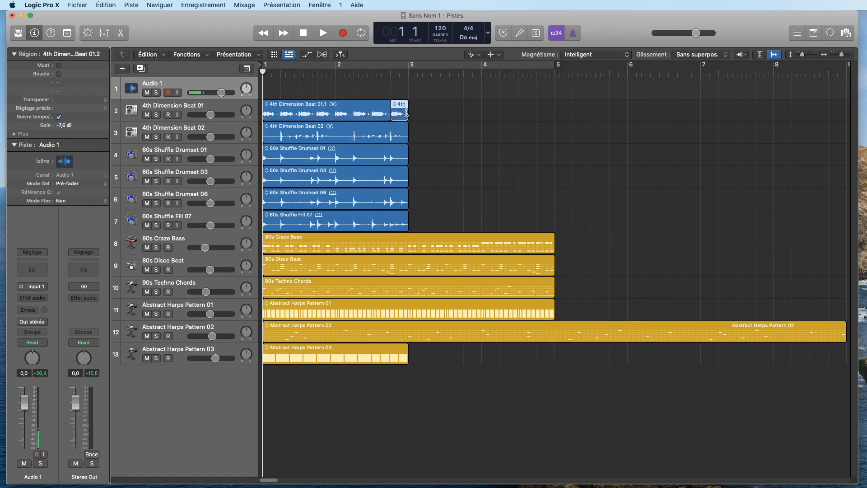
Create a Quick Sampler track from the short split-off 4th Dimension Beat 01 region, and close the plug-in window.
left_click(473, 55)
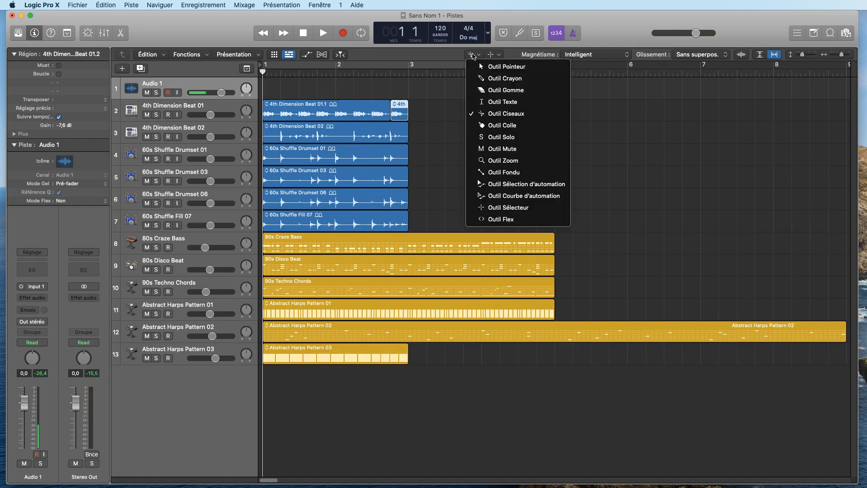
left_click(506, 66)
left_click_drag(403, 113, 229, 383)
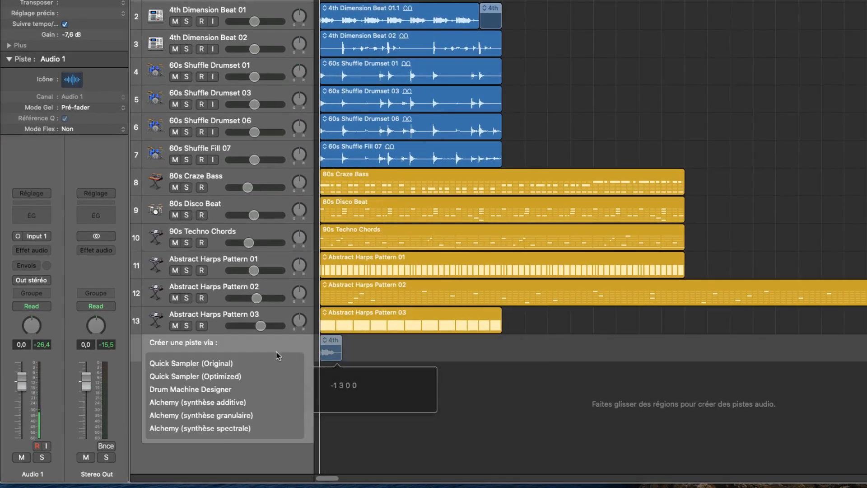
left_click_drag(278, 355, 190, 368)
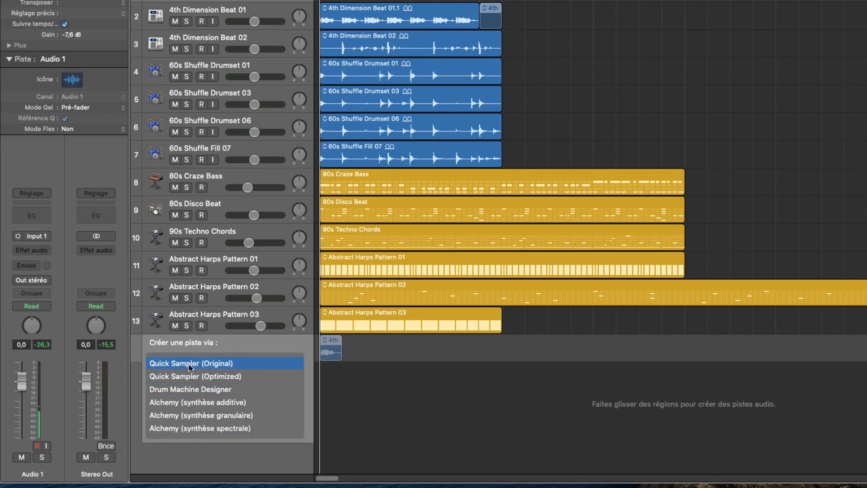
left_click_drag(189, 364, 168, 392)
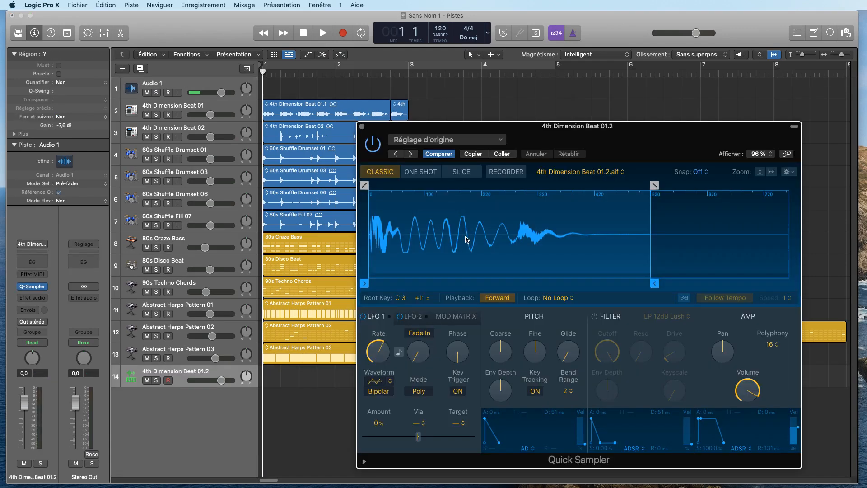
left_click_drag(654, 116, 653, 106)
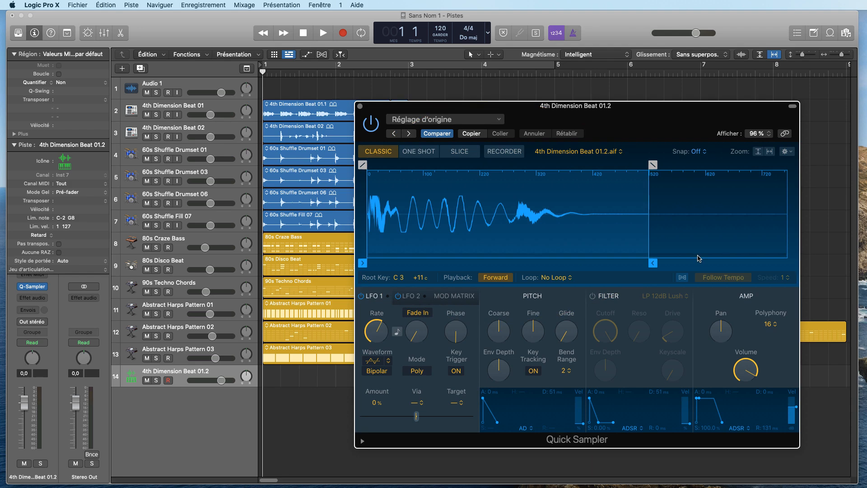
left_click(360, 107)
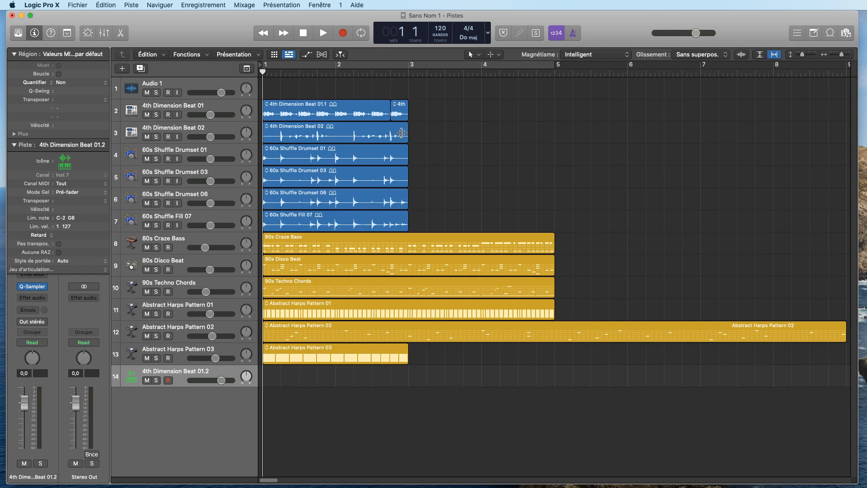
Move the short split-off 4th Dimension Beat 01 region to bar 1 on a new audio track below the last track.
left_click(400, 111)
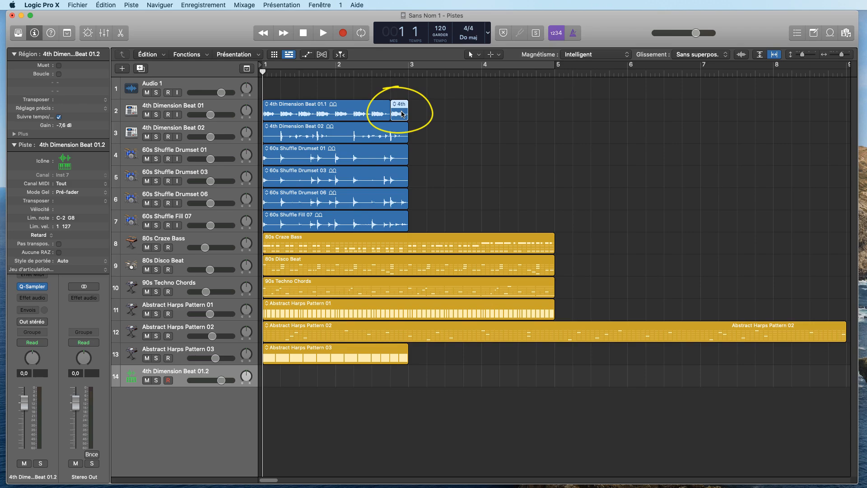
left_click_drag(402, 114, 275, 411)
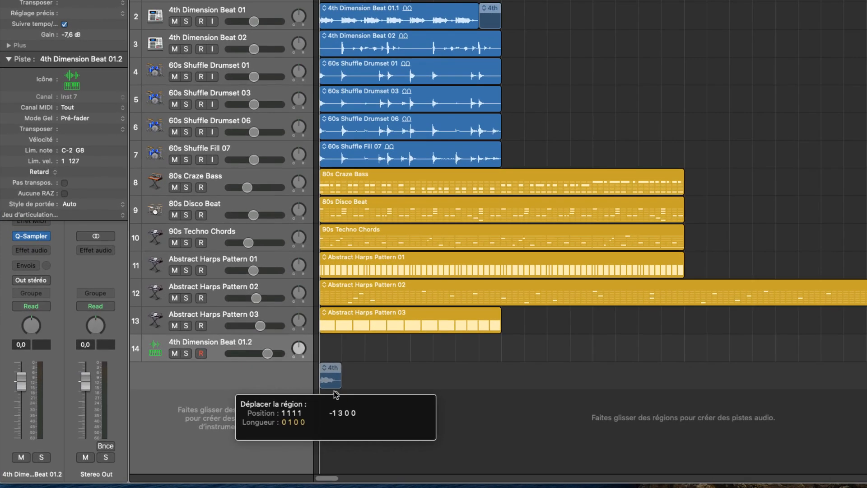
left_click_drag(336, 394, 336, 388)
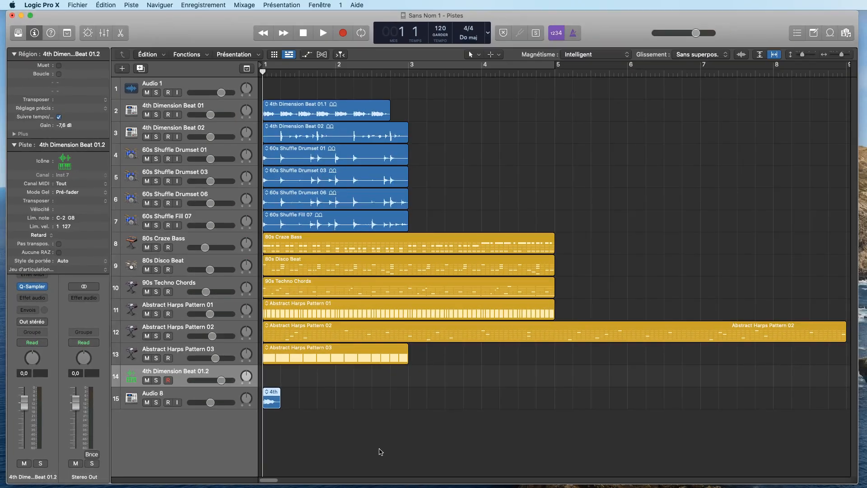
left_click(379, 452)
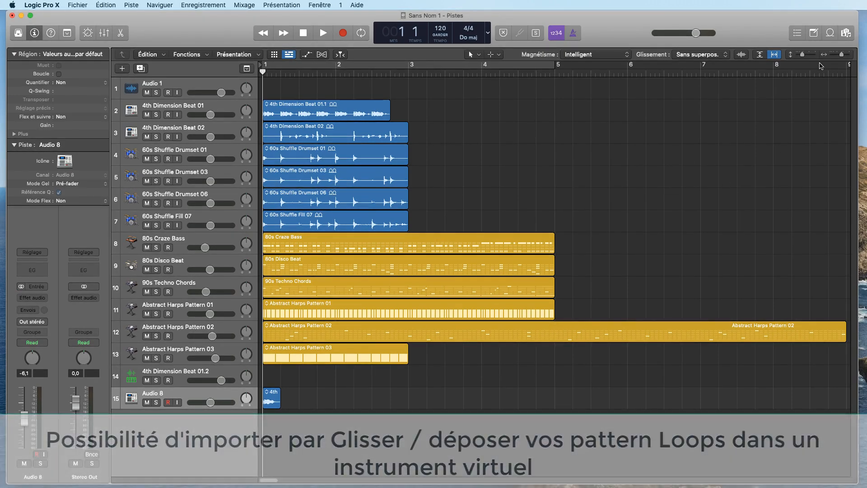
Create a Drum Machine Designer track from the Abstract Harps Pattern 03 loop, audition its first pad, and close the plug-in window.
left_click(833, 32)
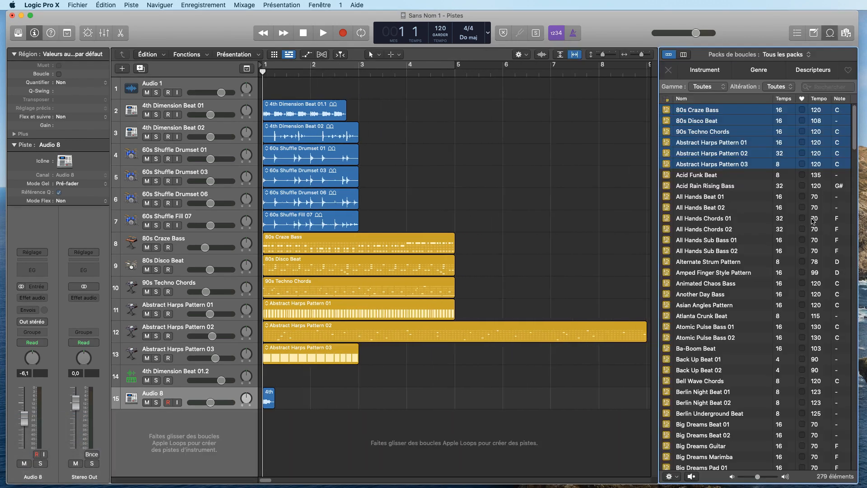
left_click(732, 101)
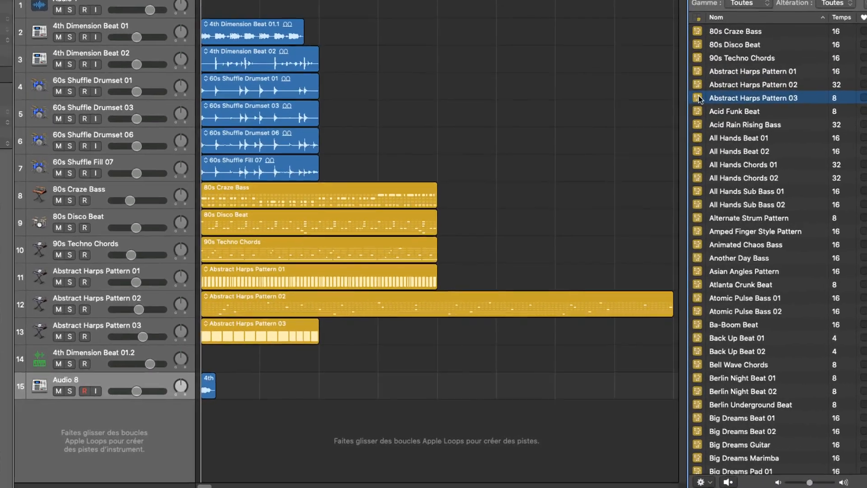
left_click_drag(698, 99, 449, 289)
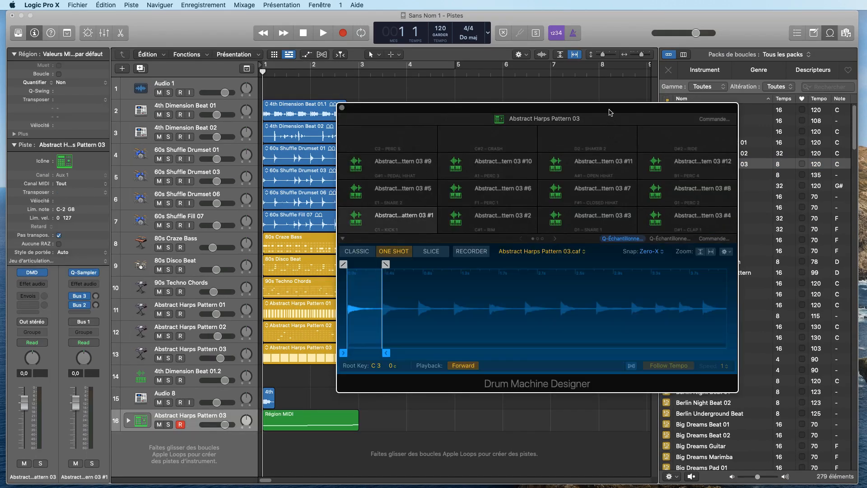
left_click_drag(609, 112, 638, 125)
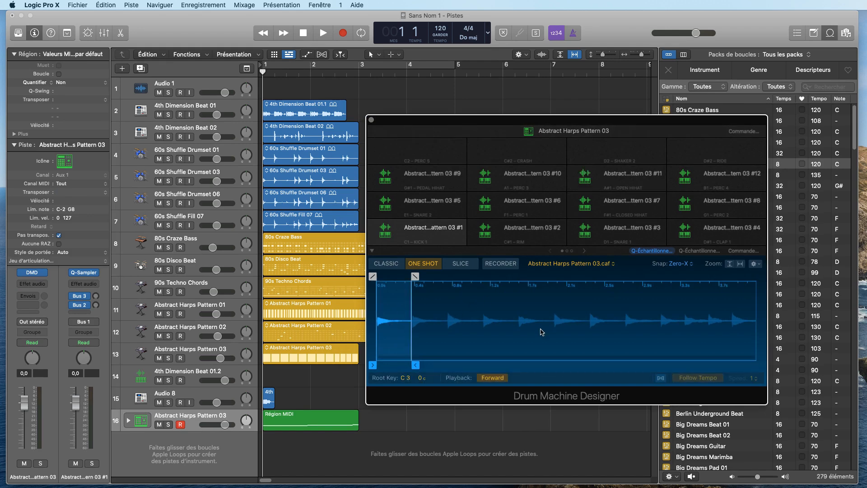
left_click(387, 233)
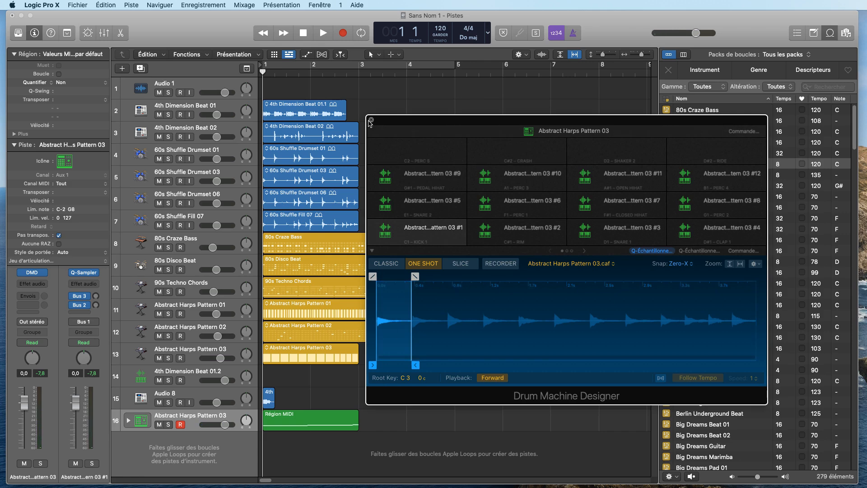
left_click(372, 120)
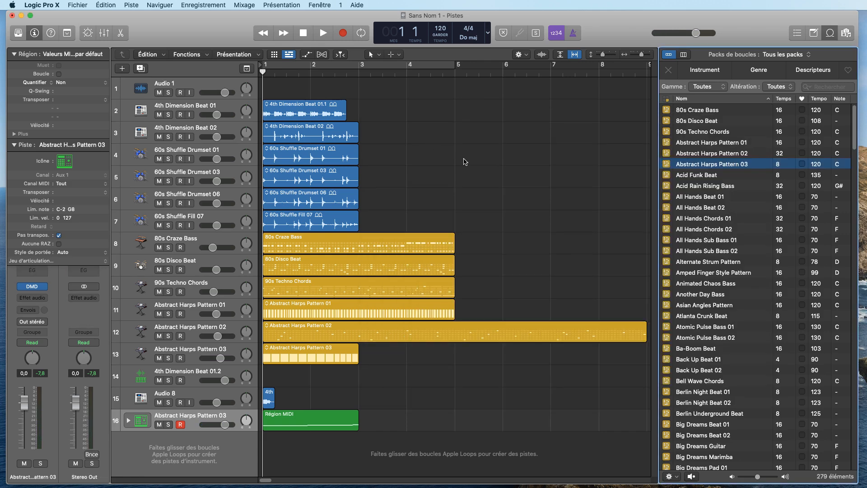
Hide the loop browser and delete the MIDI region and its Drum Machine Designer track.
left_click(832, 32)
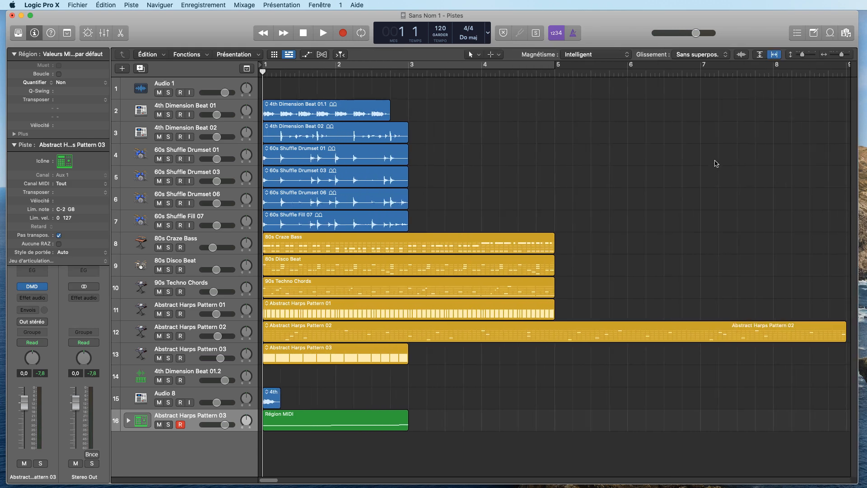
key("Delete")
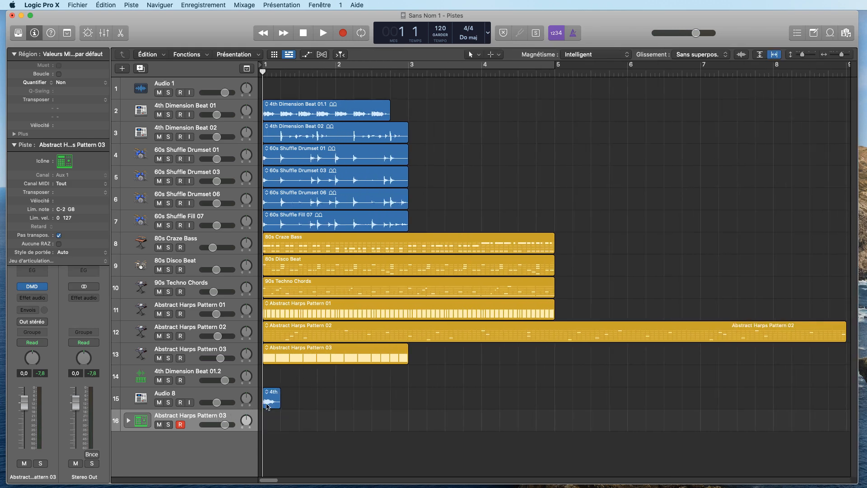
key("Delete")
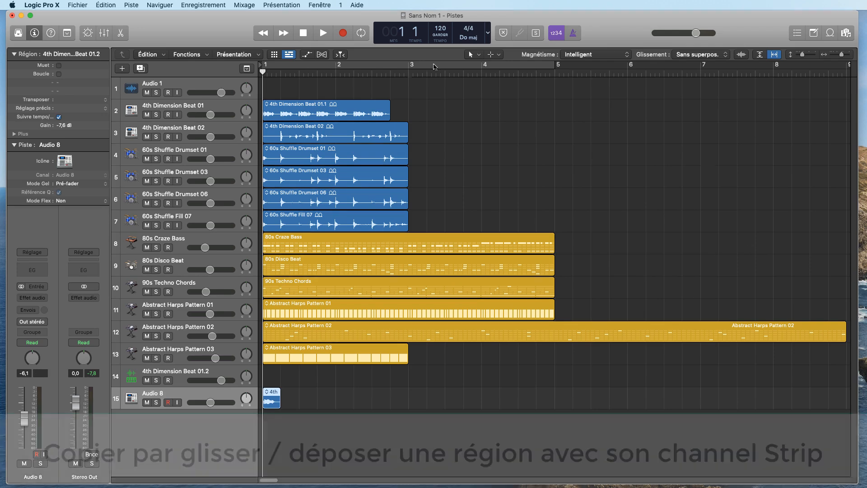
Copy the 4th Dimension Beat 02 region together with its channel strip to bar 1 on a new track below the last one.
left_click(224, 128)
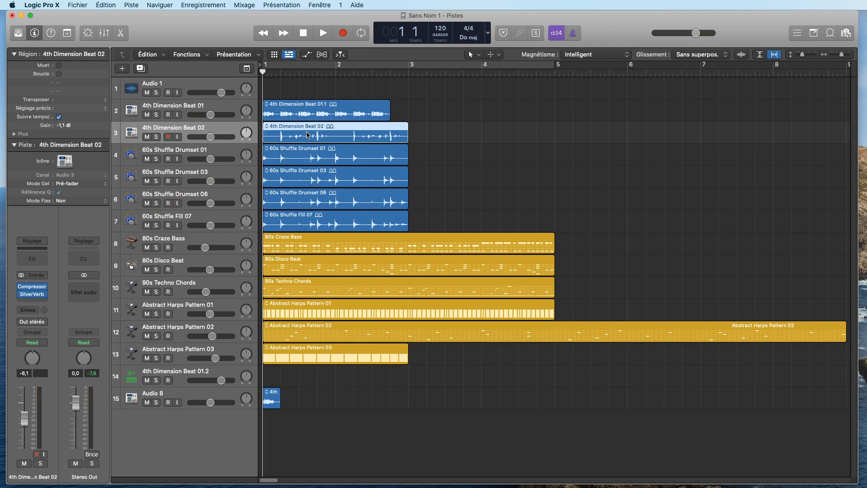
key("alt")
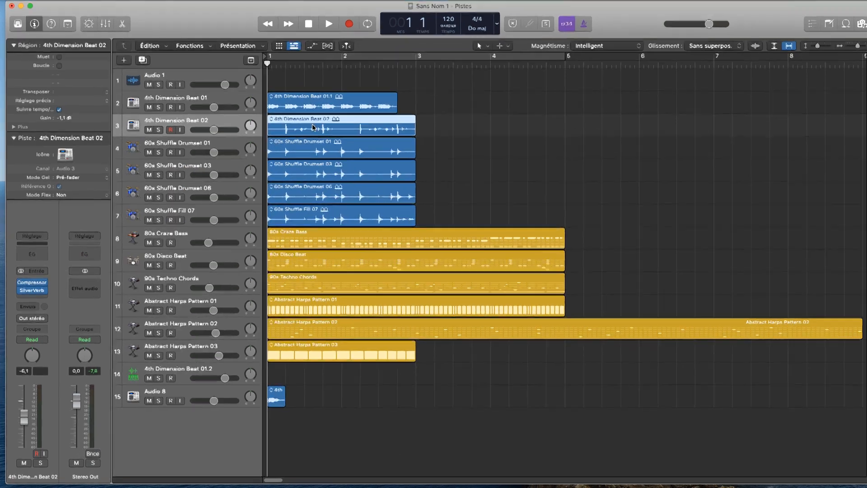
left_click_drag(307, 133, 307, 140)
left_click_drag(362, 70, 348, 415)
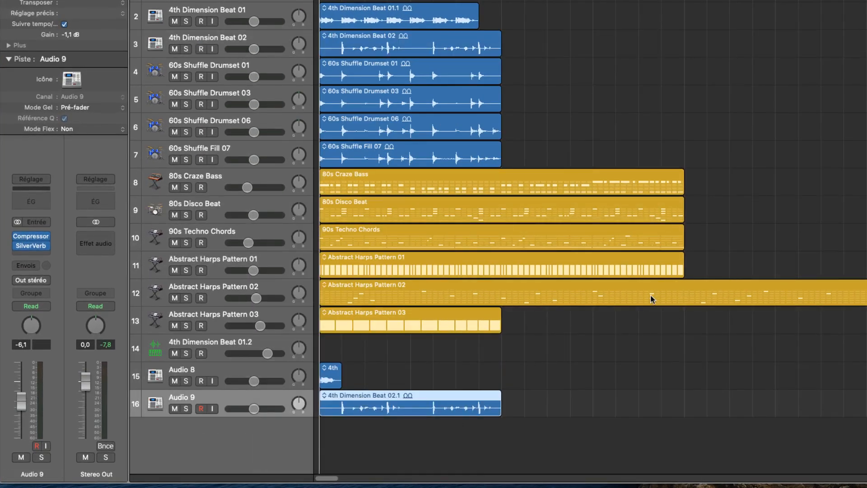
left_click(281, 375)
left_click(278, 398)
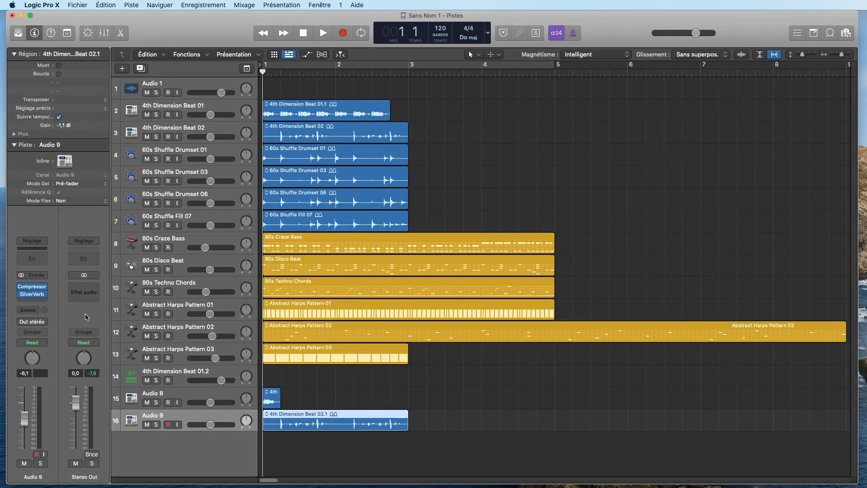
Turn on cycle mode with the 4th Dimension Beat 01.2 track selected, and select the Abstract Harps Pattern 03 region.
left_click(421, 377)
key("c")
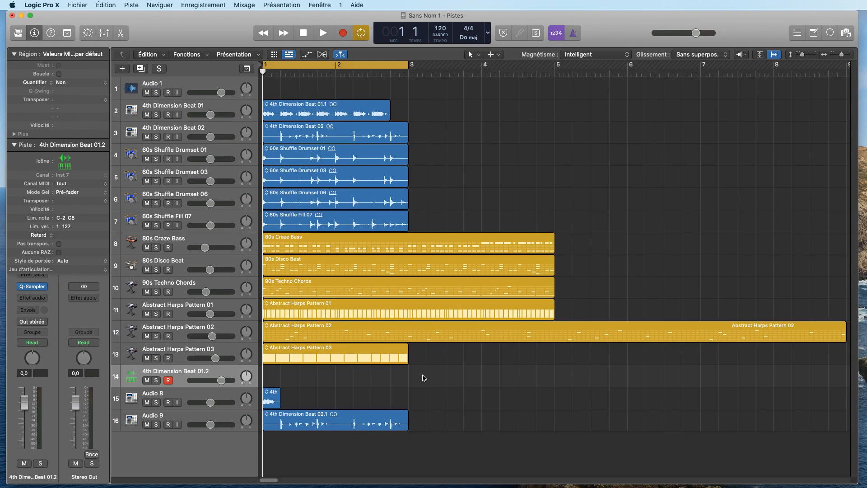
left_click(372, 359)
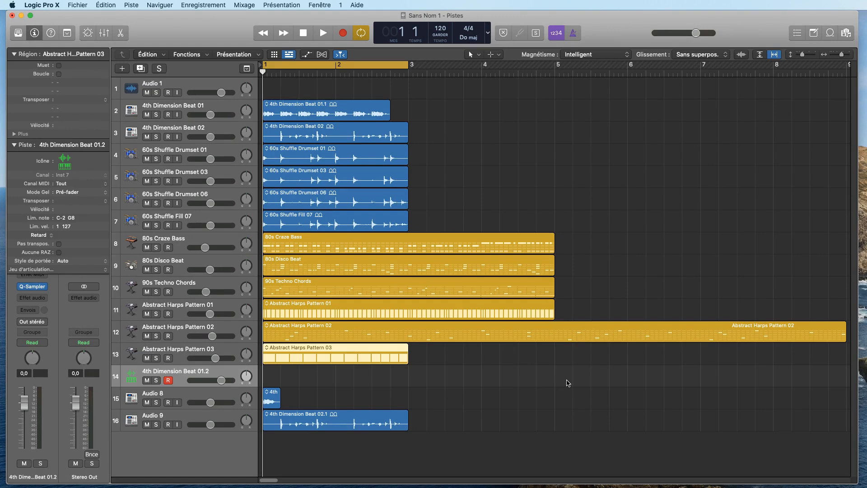
Create a MIDI region from the Quick Sampler's Slice mode at bar 1 of the 4th Dimension Beat 01.2 track.
left_click(33, 287)
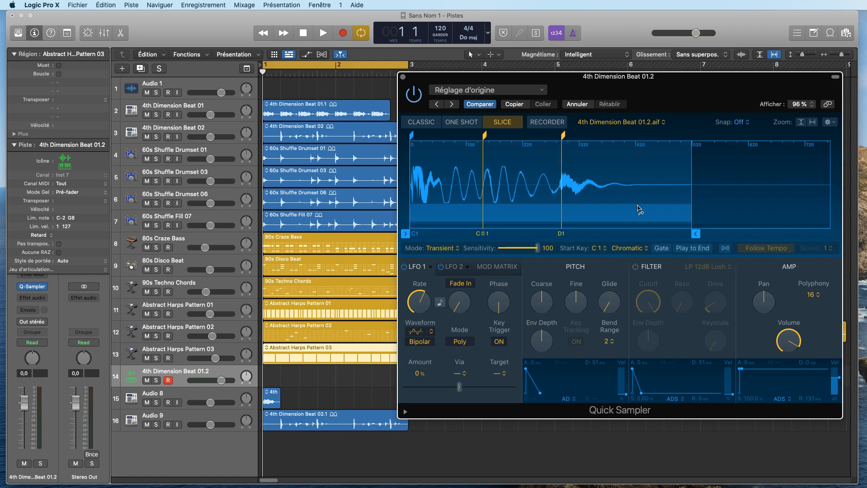
left_click(422, 122)
left_click(505, 122)
left_click_drag(408, 337, 265, 375)
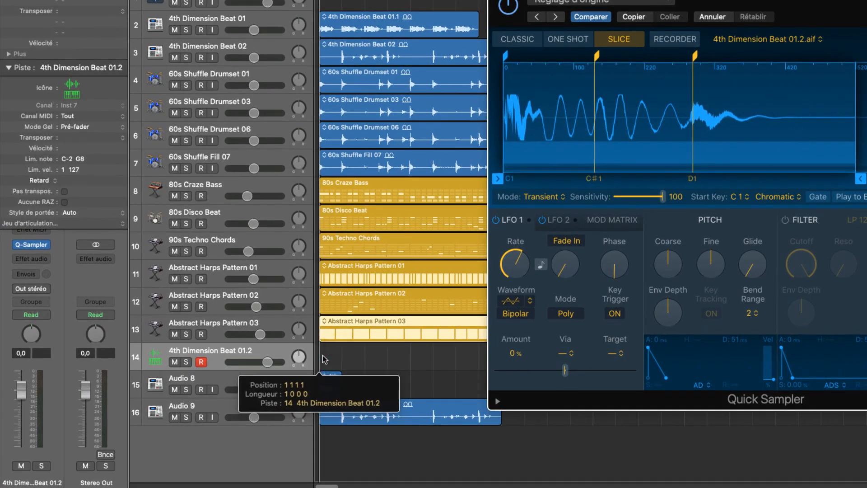
left_click_drag(322, 355, 322, 355)
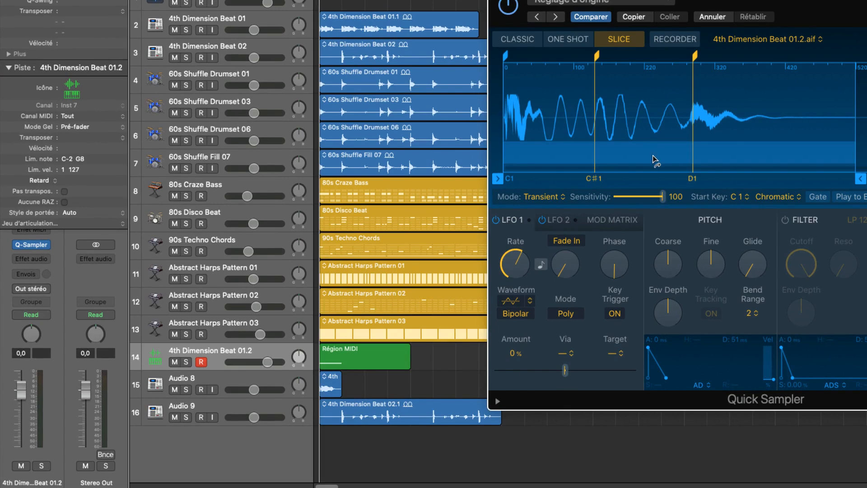
Inspect the MIDI region's notes in the piano roll without the plug-in window, listen to its track soloed, and close the editor.
double_click(370, 359)
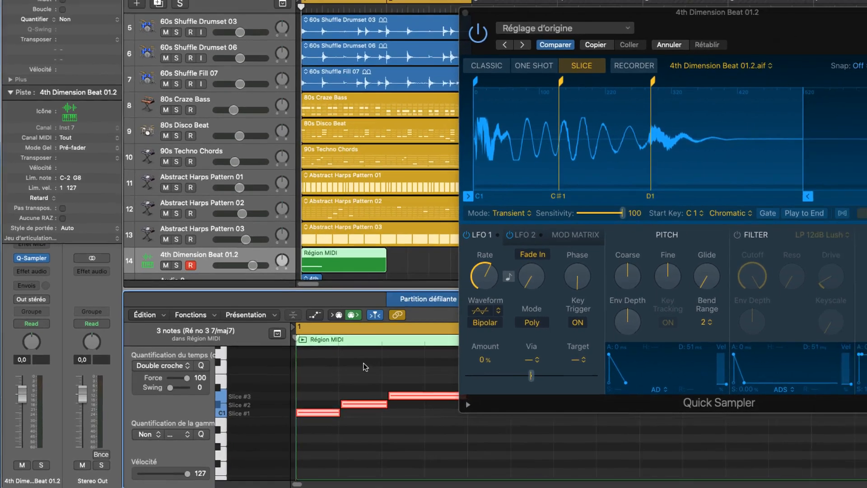
left_click(470, 7)
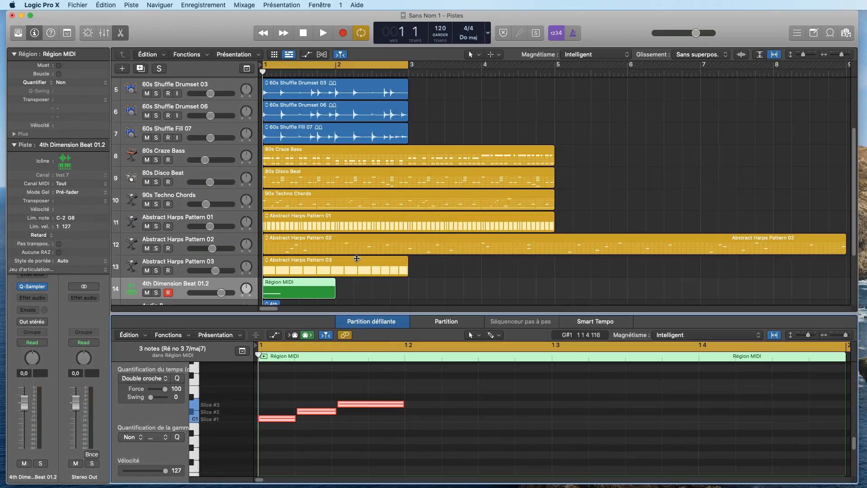
left_click(156, 293)
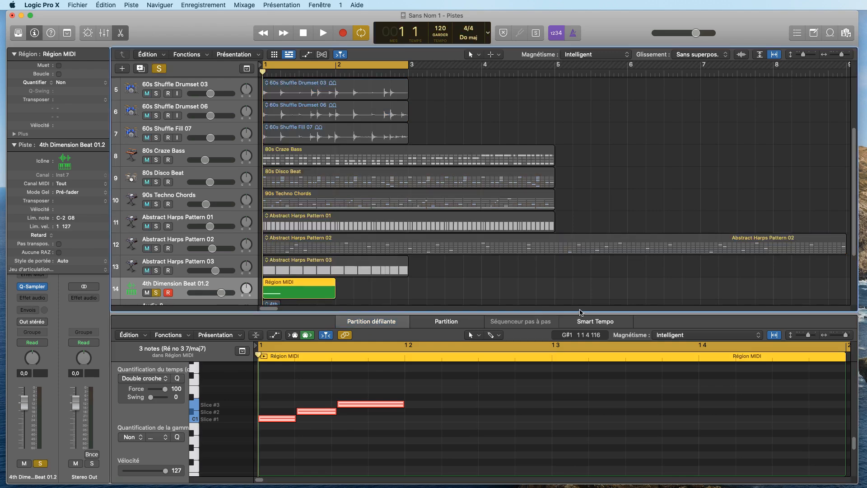
left_click(324, 33)
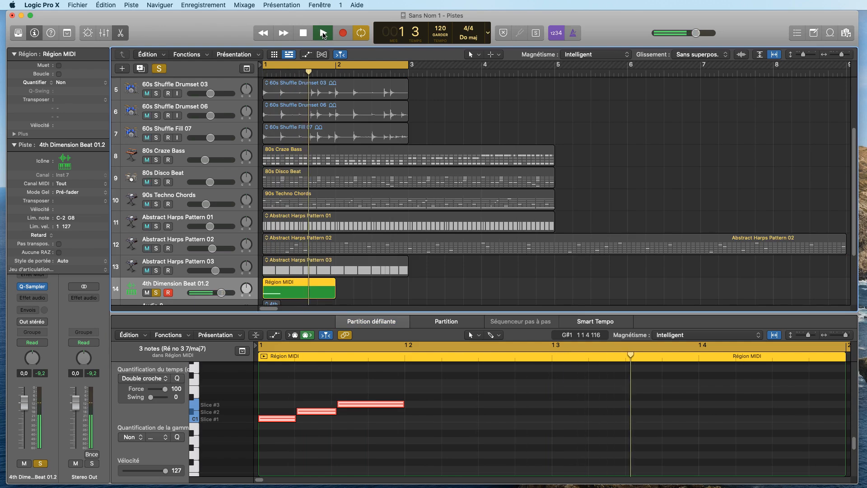
key("space")
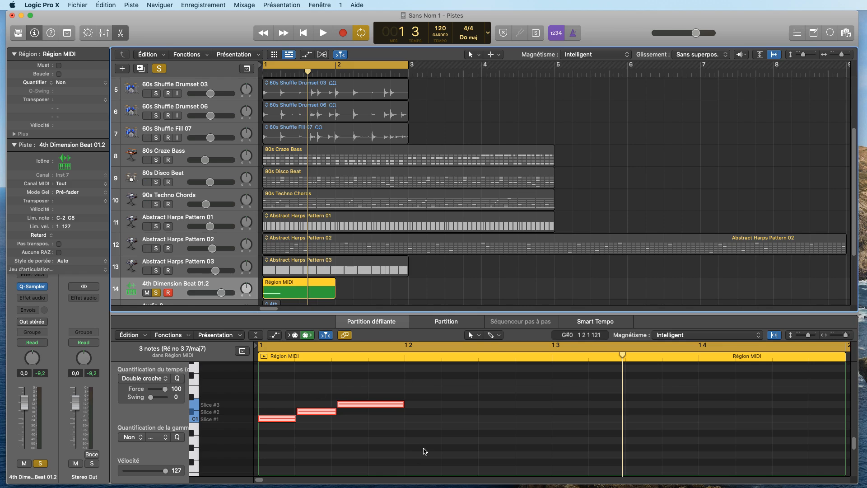
left_click(121, 33)
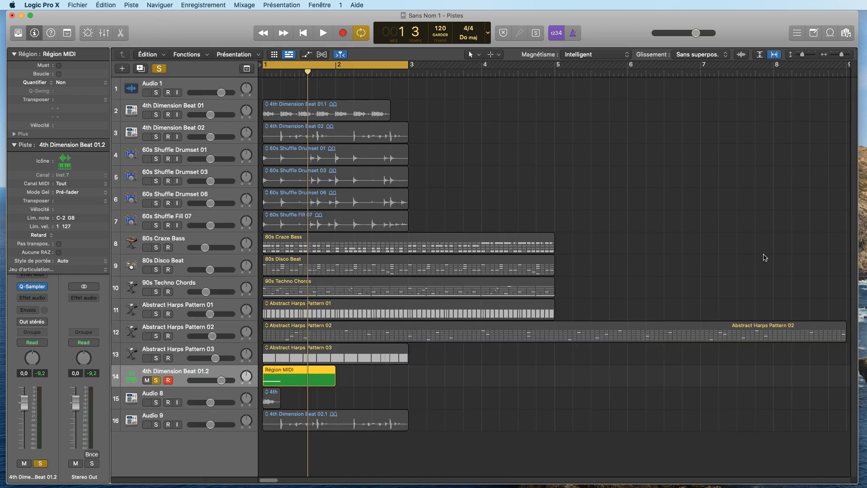
Unsolo the 4th Dimension Beat 01.2 track and export the 4th Dimension Beat 02.1 region as an audio file on the desktop.
left_click_drag(858, 250, 746, 247)
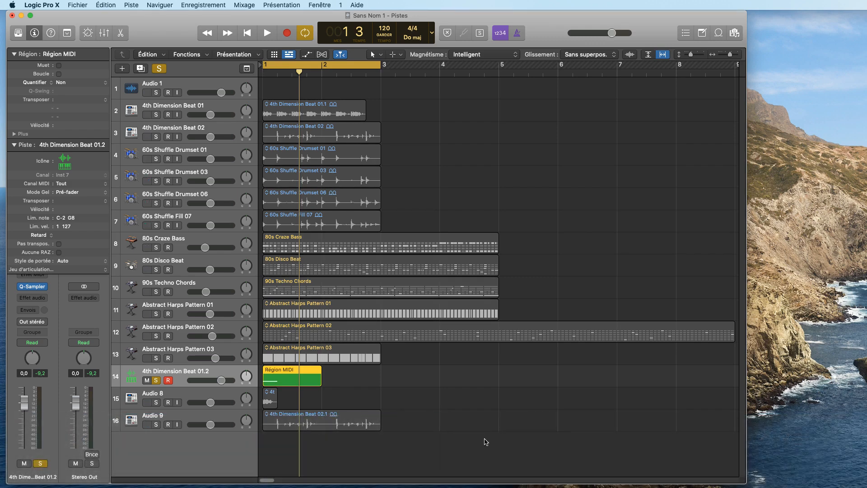
left_click(156, 381)
key("super+a")
left_click(328, 422)
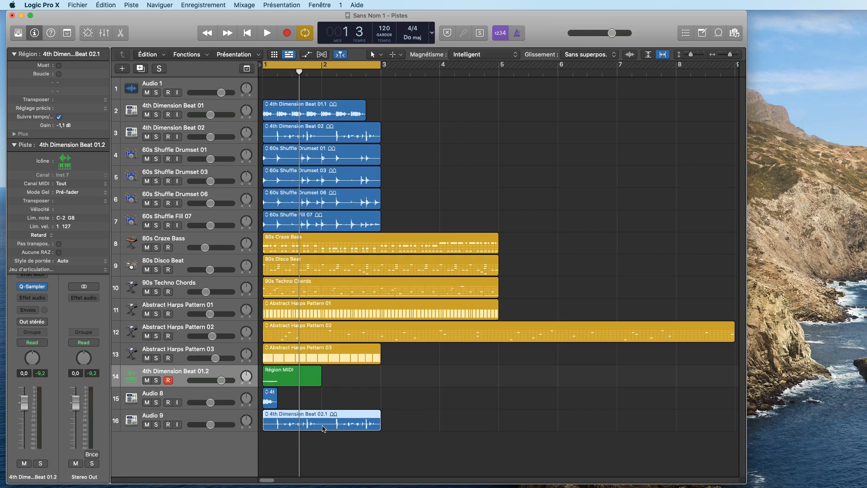
left_click_drag(323, 429, 798, 200)
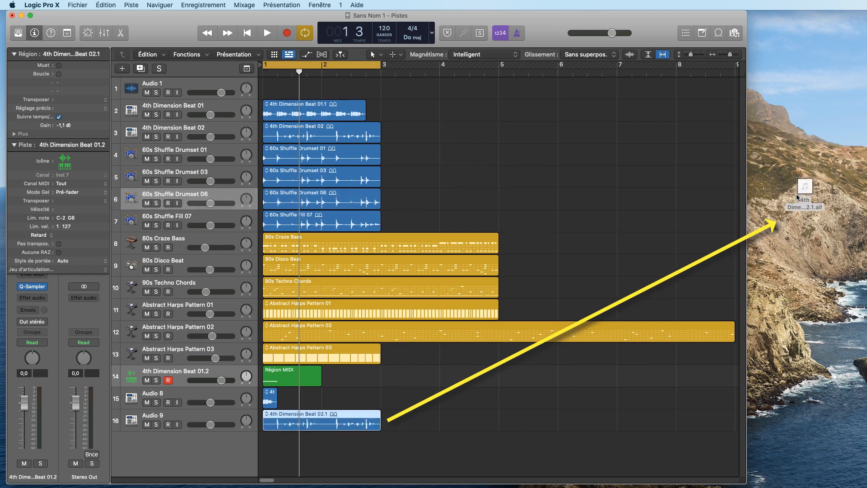
Check the file information of the exported 4th Dimension Beat 02.1 audio file in Finder, and close it.
left_click(808, 187)
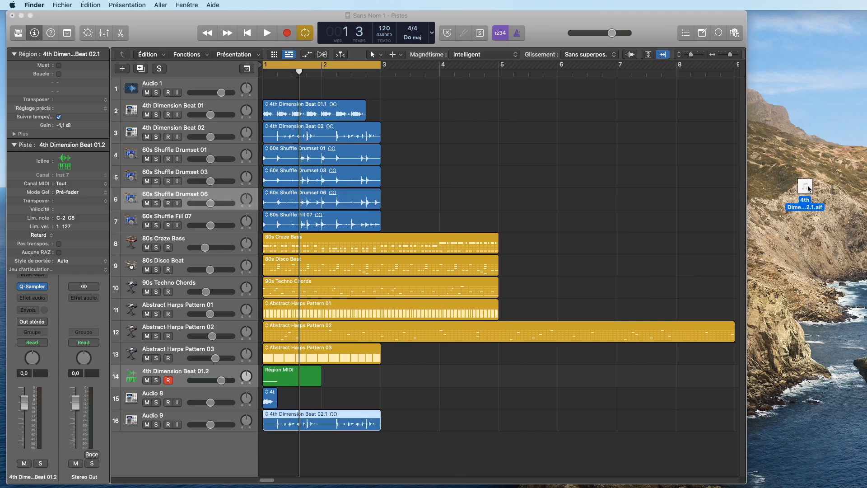
key("super+i")
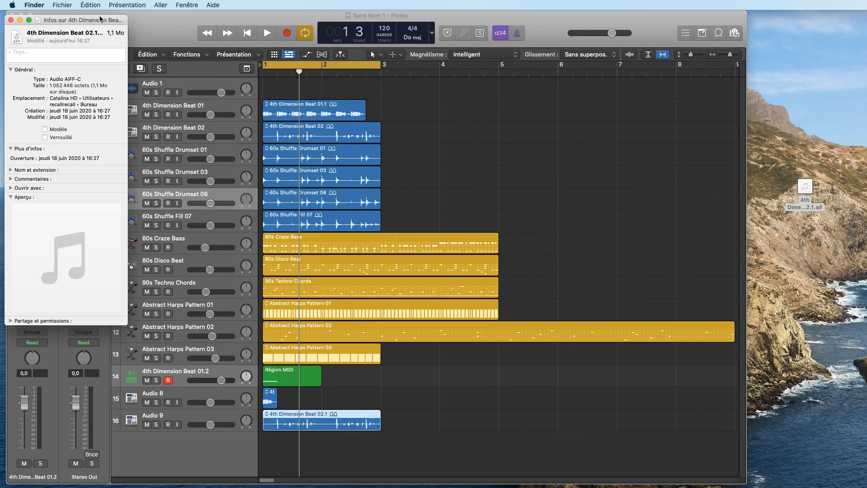
left_click(11, 20)
Export the Abstract Harps Pattern 03 region as an audio file on the desktop, below the first exported file.
left_click(332, 354)
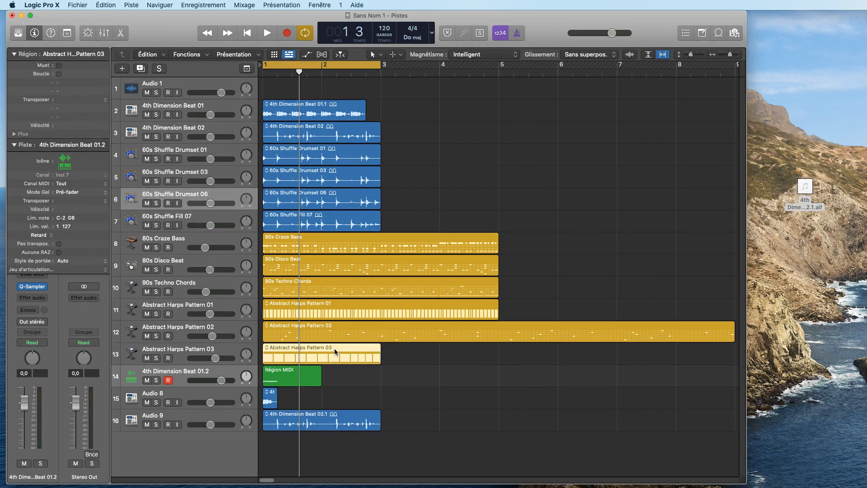
left_click_drag(314, 349, 802, 241)
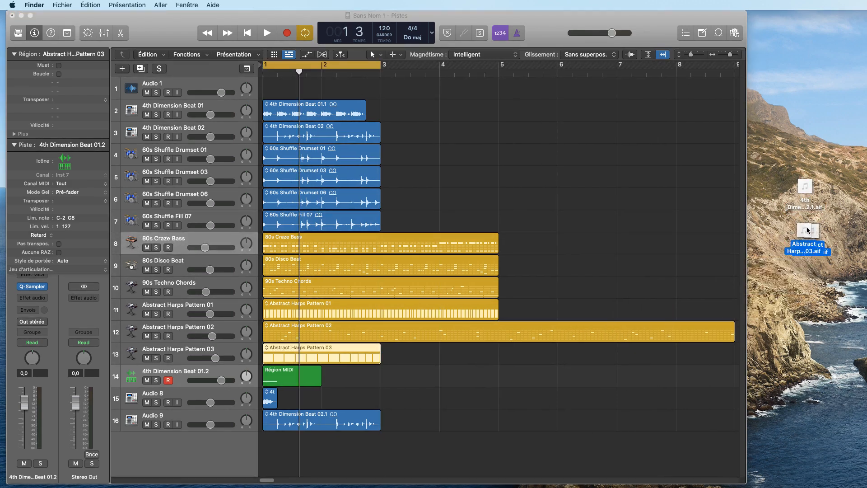
left_click(814, 297)
Listen to the exported Abstract Harps Pattern 03.aif in QuickTime Player, and close its window.
left_click(808, 236)
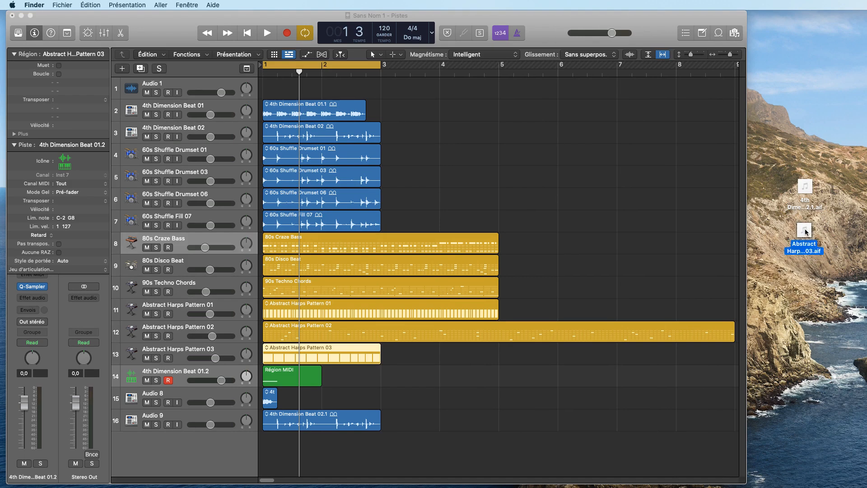
right_click(807, 232)
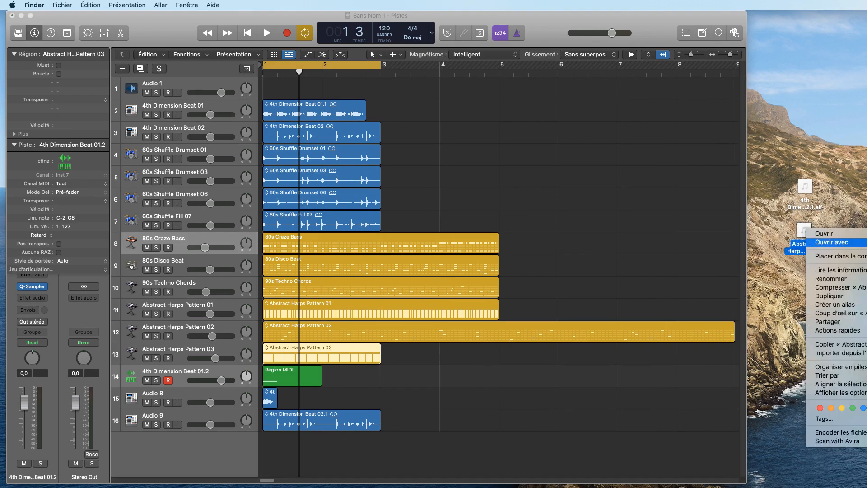
left_click(824, 233)
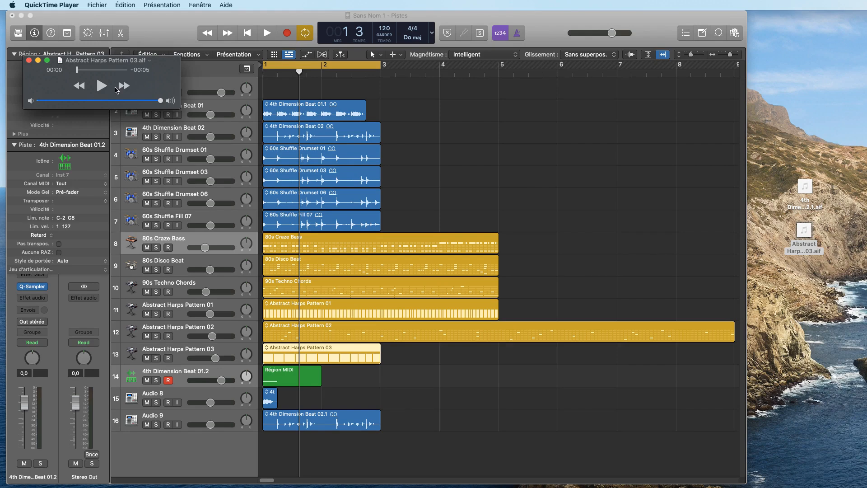
left_click(102, 88)
key("space")
left_click(29, 60)
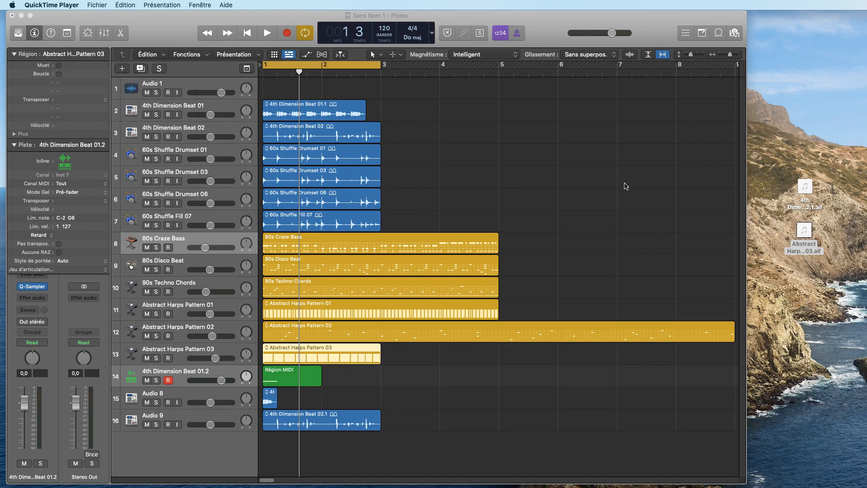